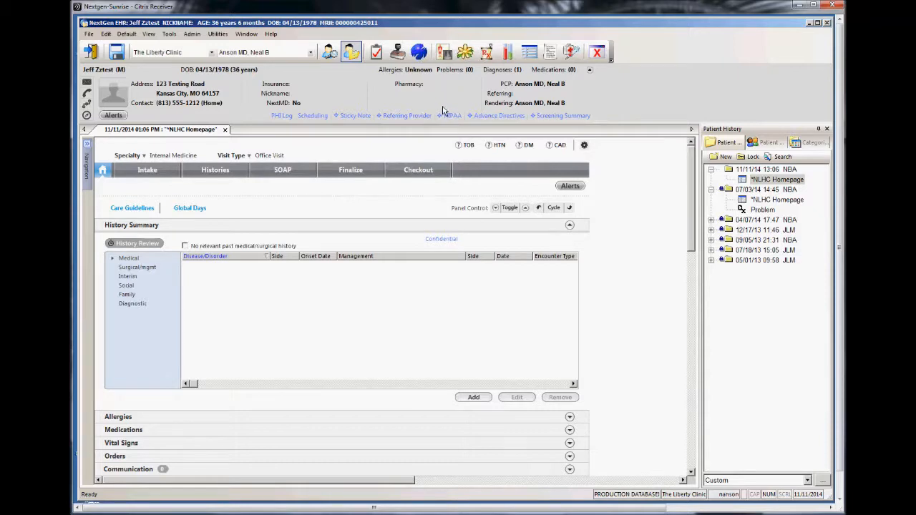
Open the patient's problem list and check the multi-select SNOMED search option in its preferences
click(469, 72)
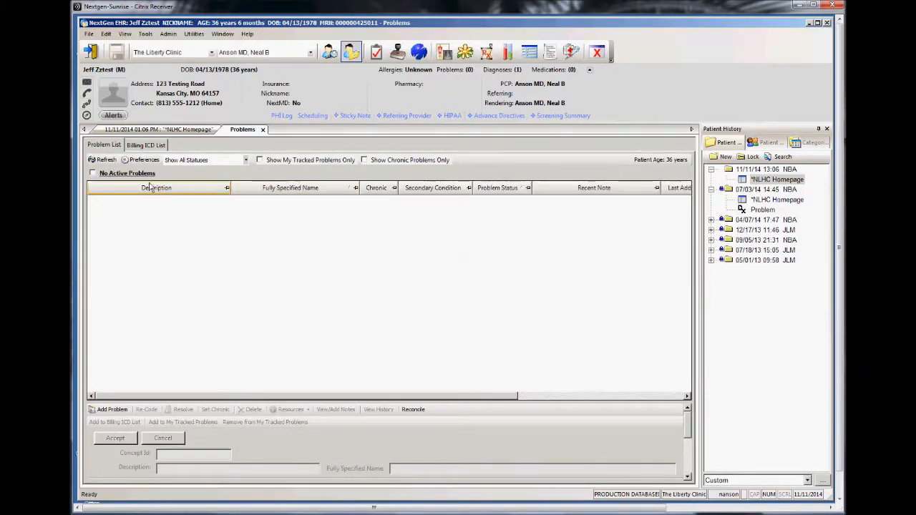
click(137, 162)
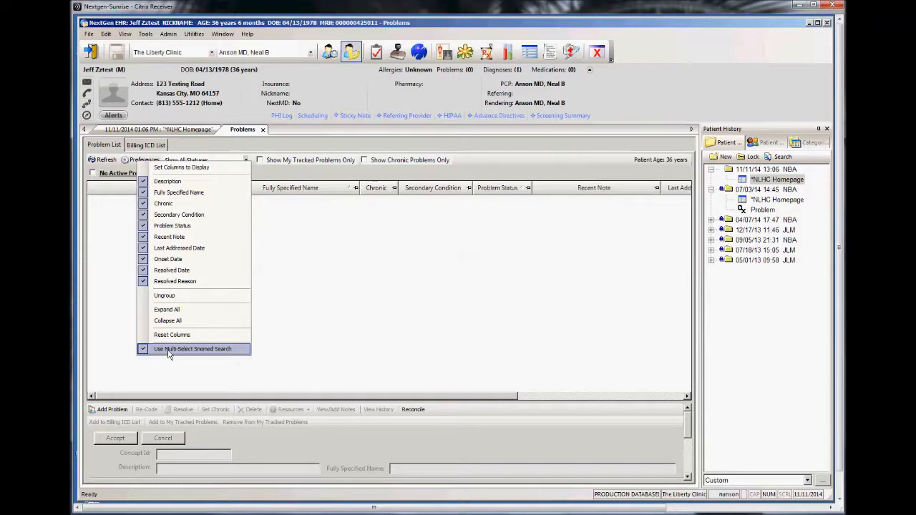
click(121, 286)
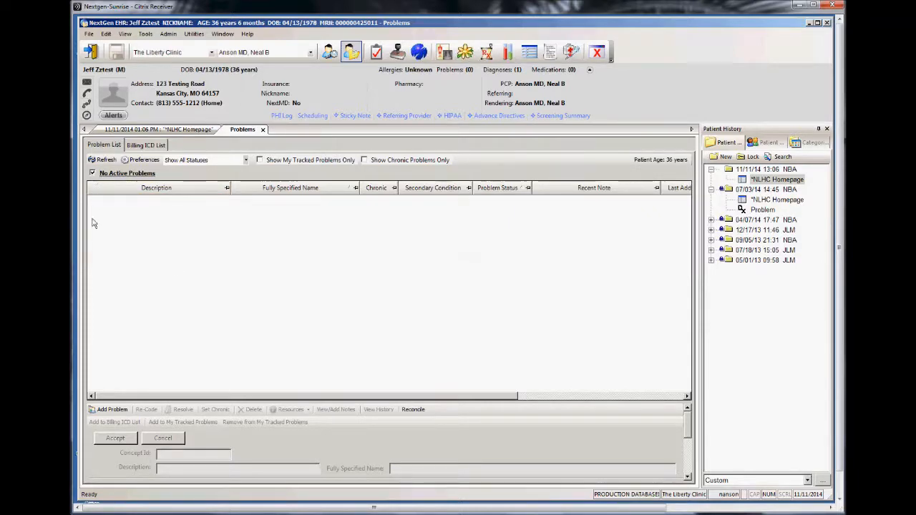
Mark the patient as having no active problems and clear the mark again
click(91, 175)
click(92, 175)
Start adding problems, search for "hypertension" and "htn", and put HTN - Hypertension in the cart
click(113, 410)
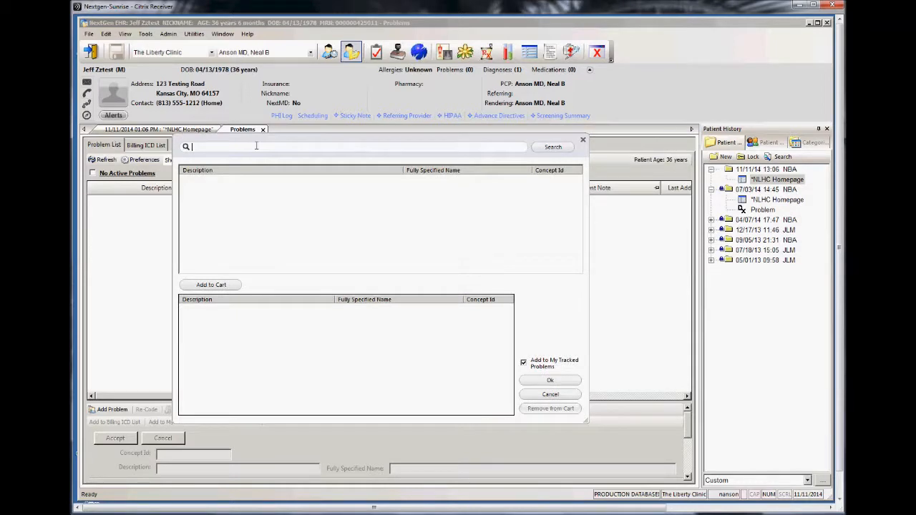
text(hypertension)
key(Return)
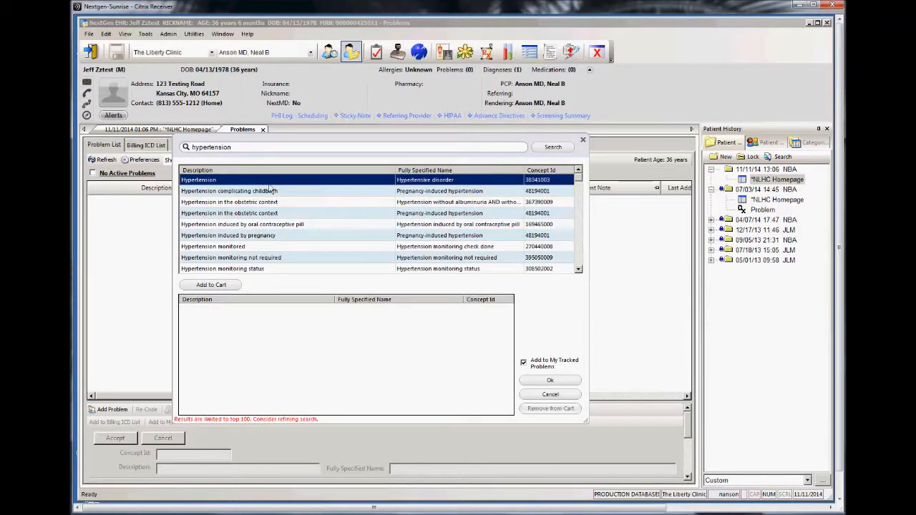
drag(178, 149, 232, 148)
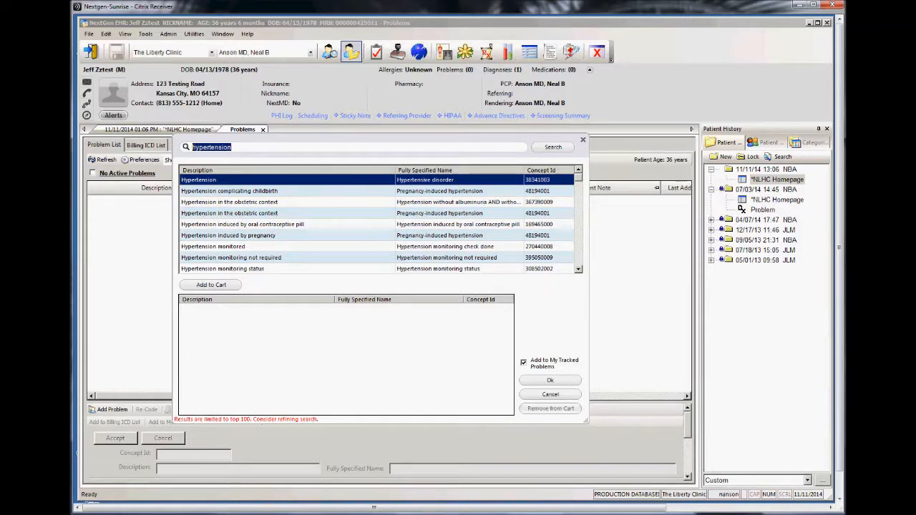
text(htn)
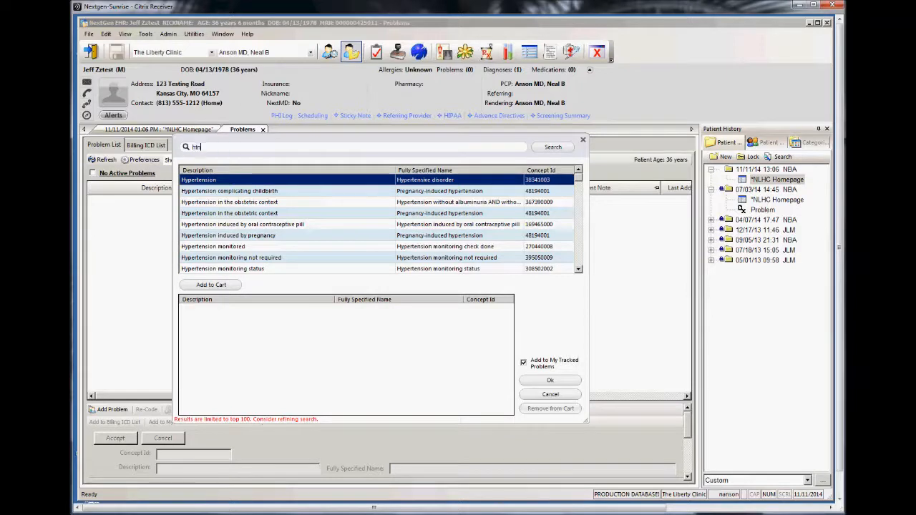
key(Return)
click(193, 192)
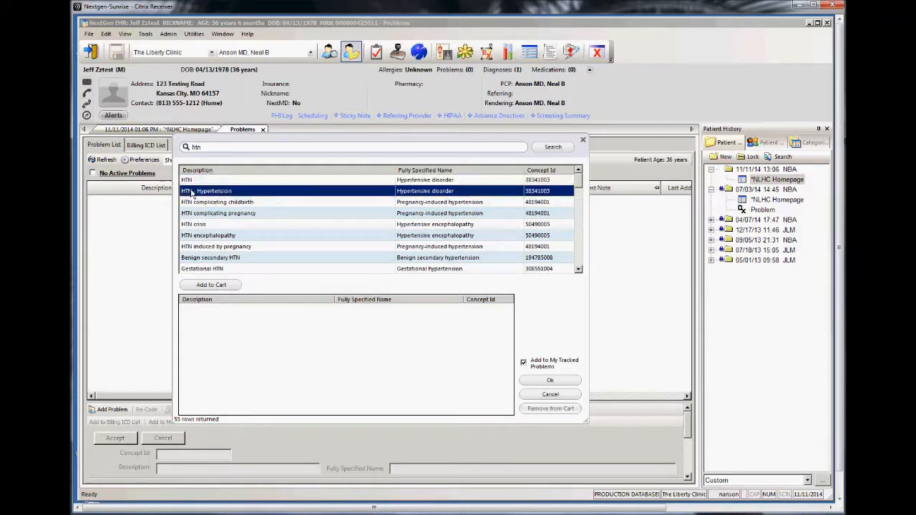
click(219, 286)
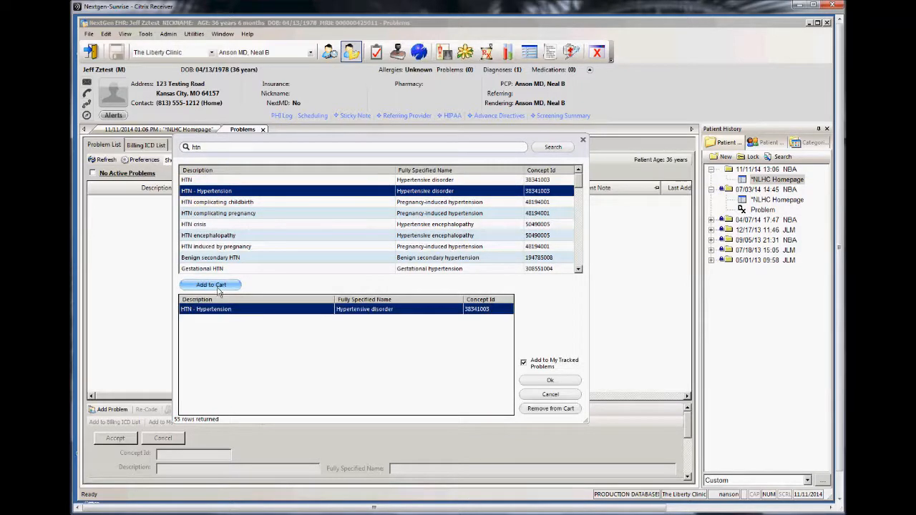
Search the problem terms for "hyperlipidemia" and put Hyperlipidemia in the cart
double_click(196, 147)
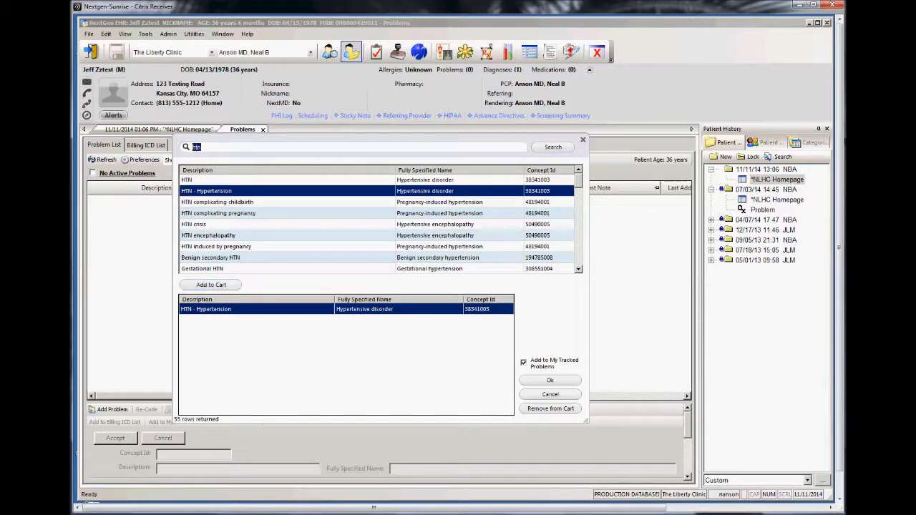
text(hyperlipidemia)
key(Return)
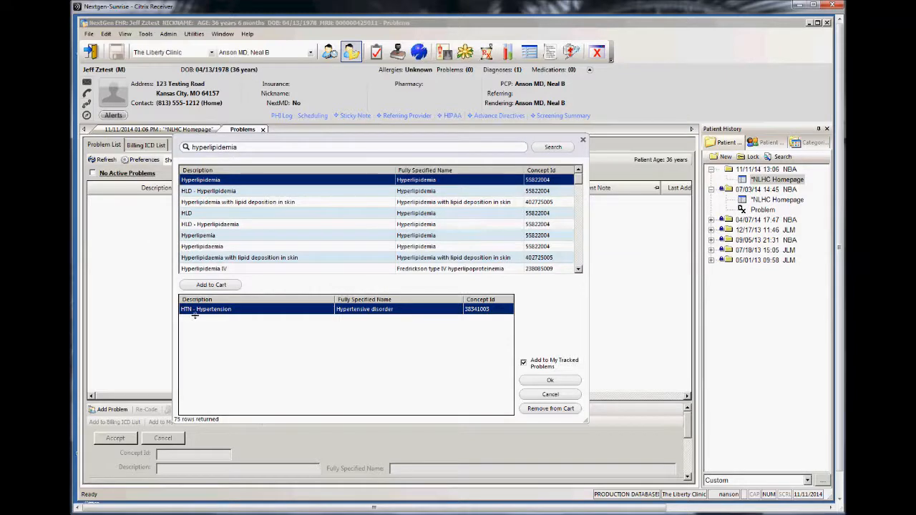
click(211, 285)
Search for "asthma", put Asthma in the cart, and add all cart items to the problem list
double_click(226, 147)
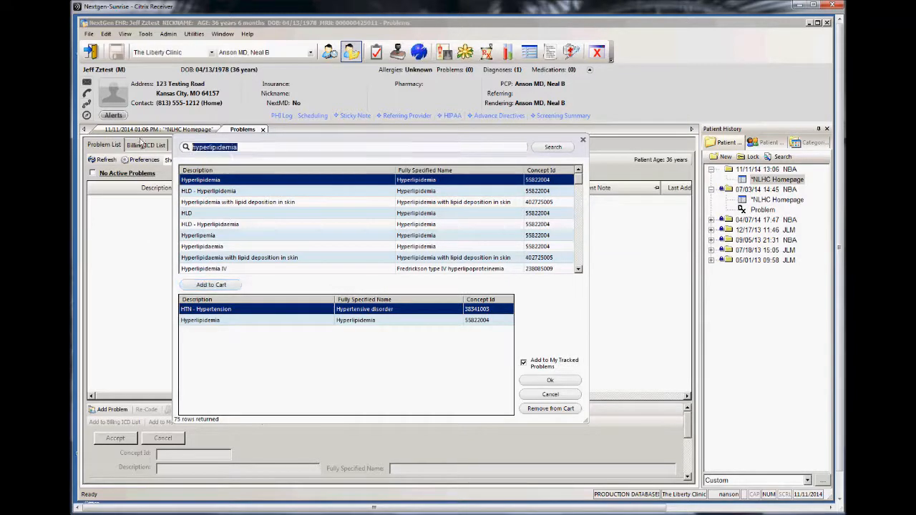
text(asthma)
key(Return)
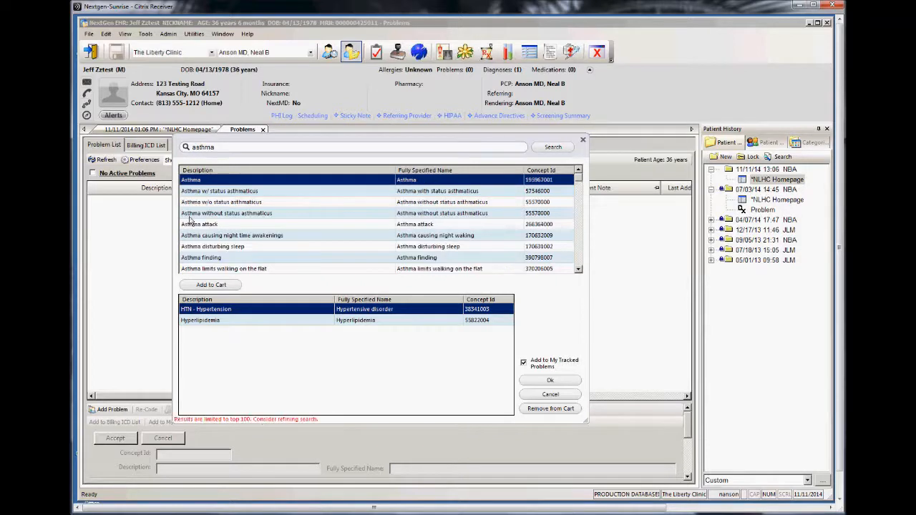
click(214, 286)
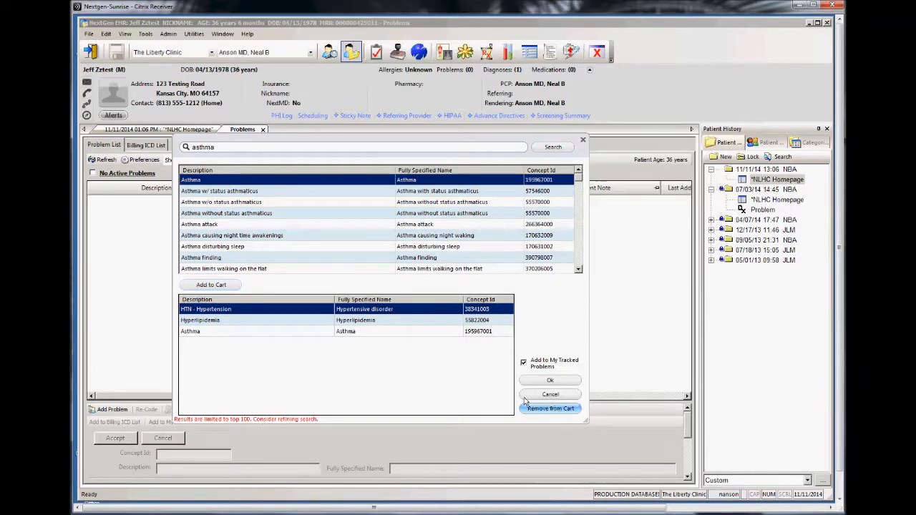
click(562, 384)
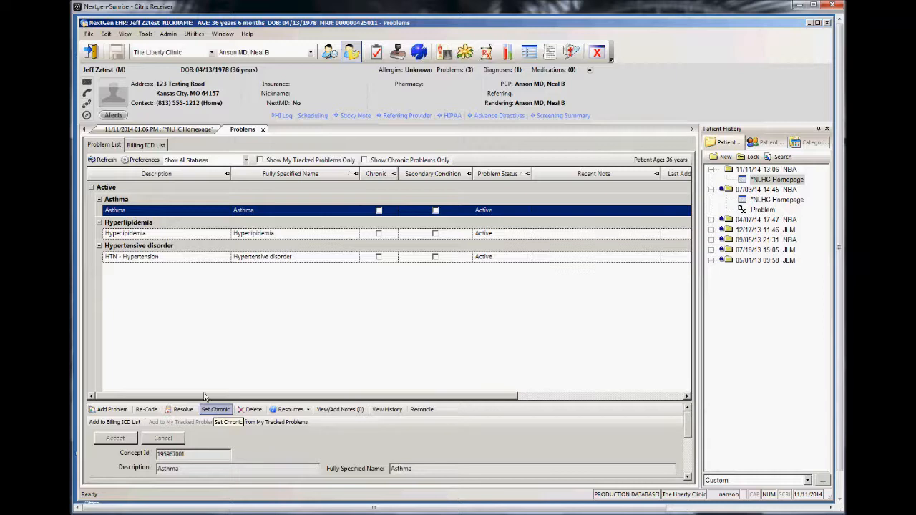
Set the Asthma, Hyperlipidemia and HTN - Hypertension problems as chronic together
shift+click(164, 259)
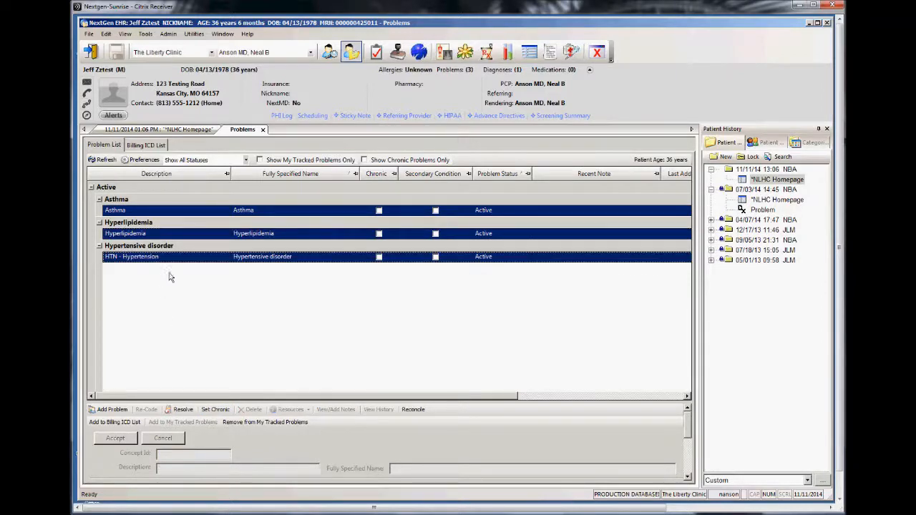
click(216, 410)
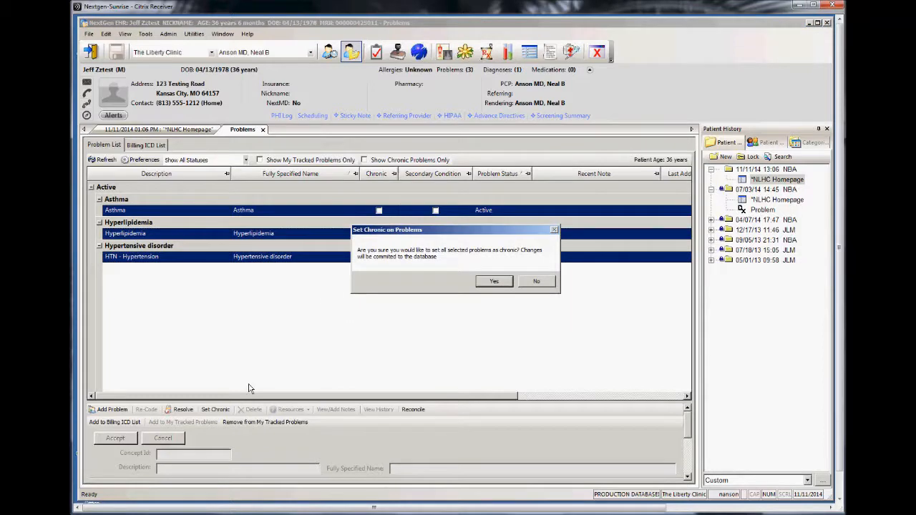
click(501, 283)
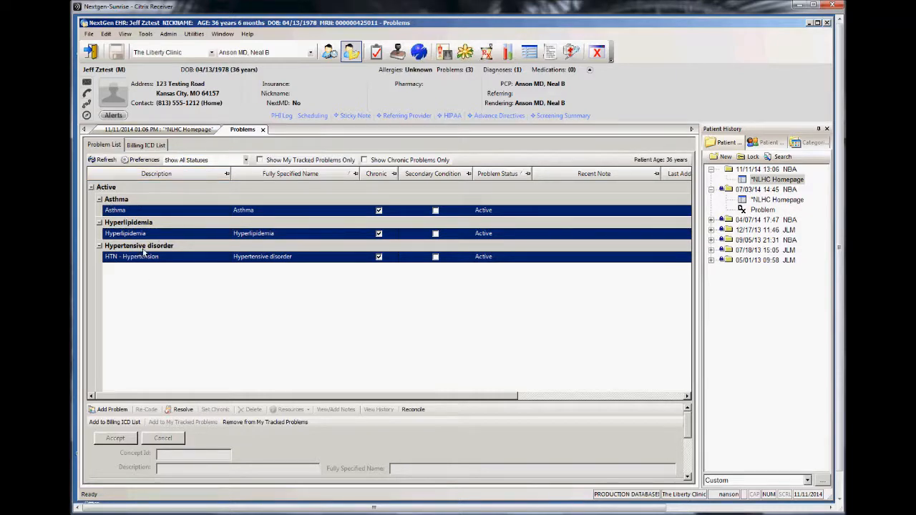
Send the Backache diagnosis (724.5) from the billing ICD list to the problem list
click(141, 146)
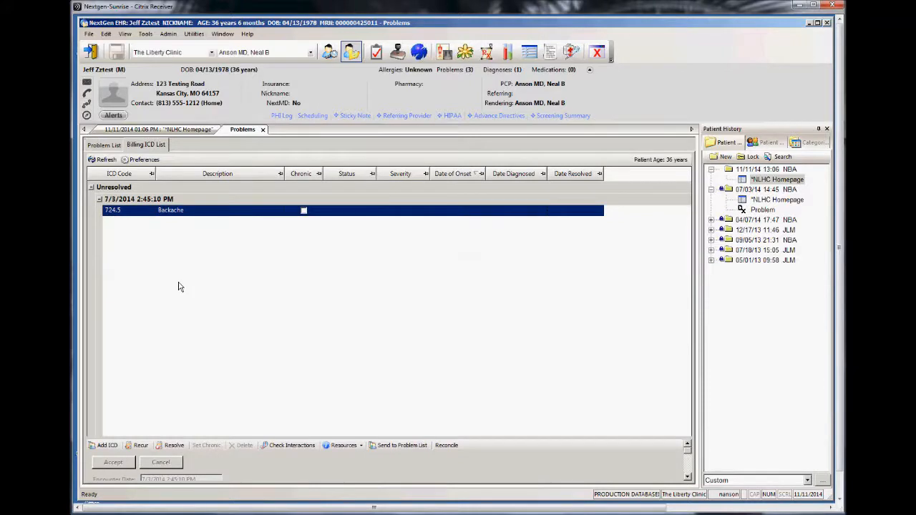
click(184, 214)
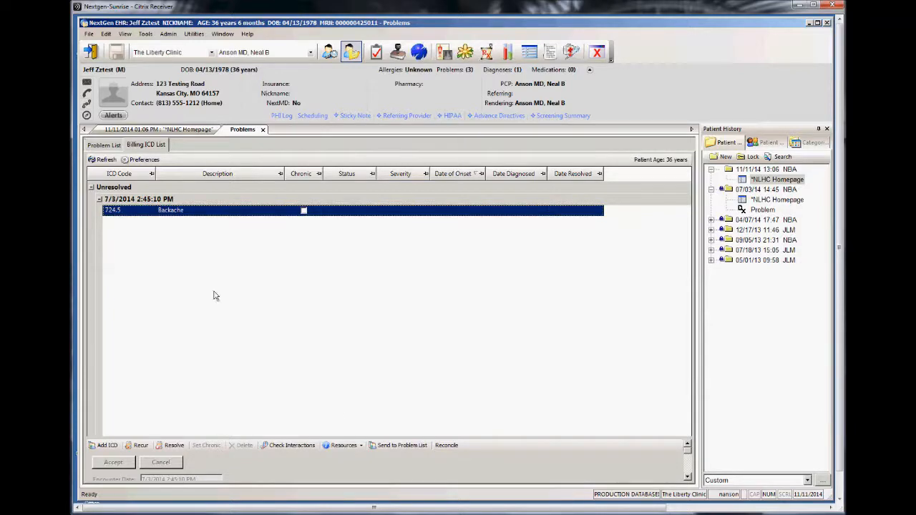
click(399, 448)
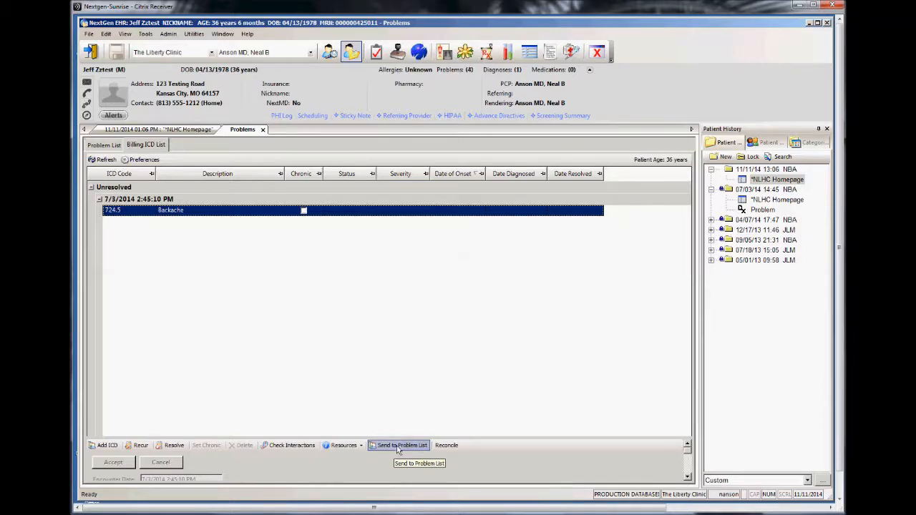
Set the Backache problem as chronic in the problem list and accept the change
click(115, 148)
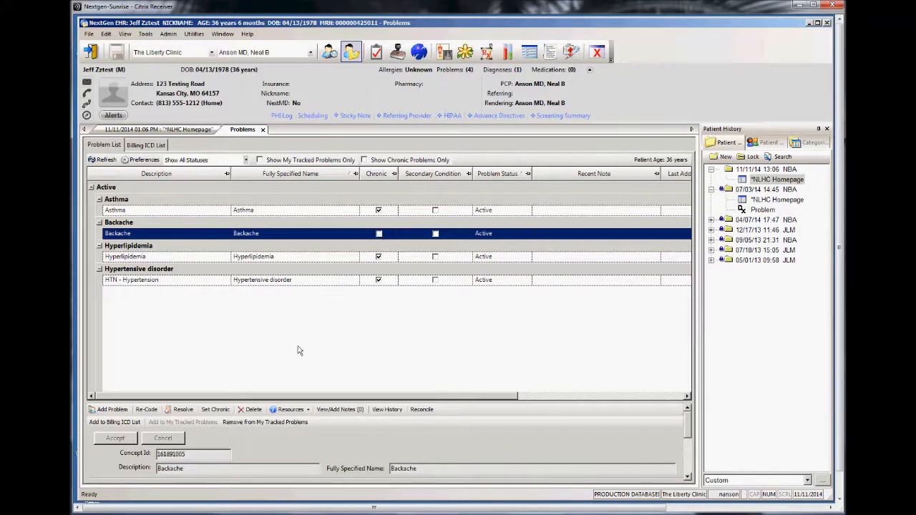
click(224, 413)
click(115, 439)
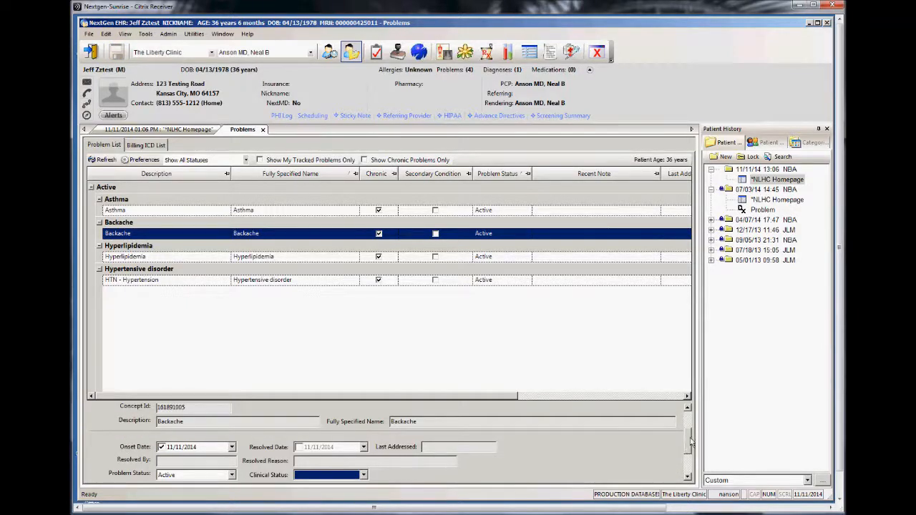
Enlarge the problem details area and view the details of the Hyperlipidemia and HTN - Hypertension problems
drag(664, 405, 648, 314)
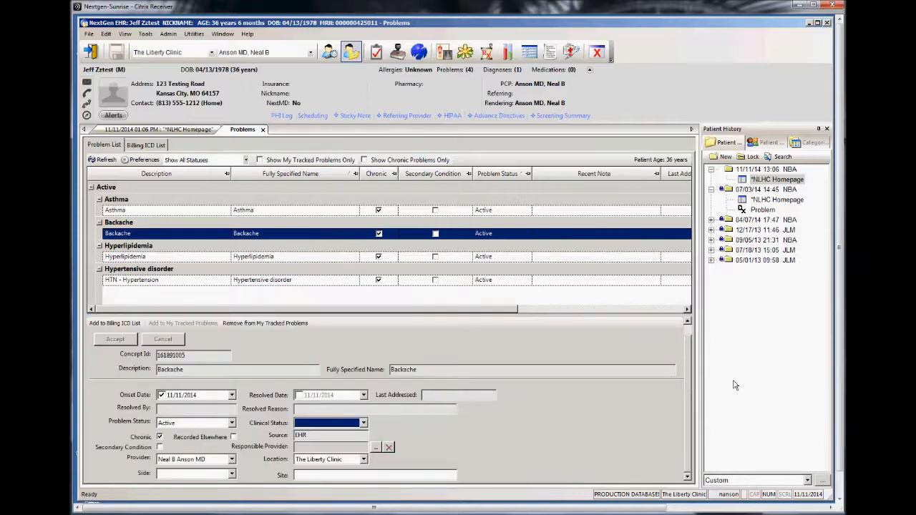
drag(687, 377, 688, 337)
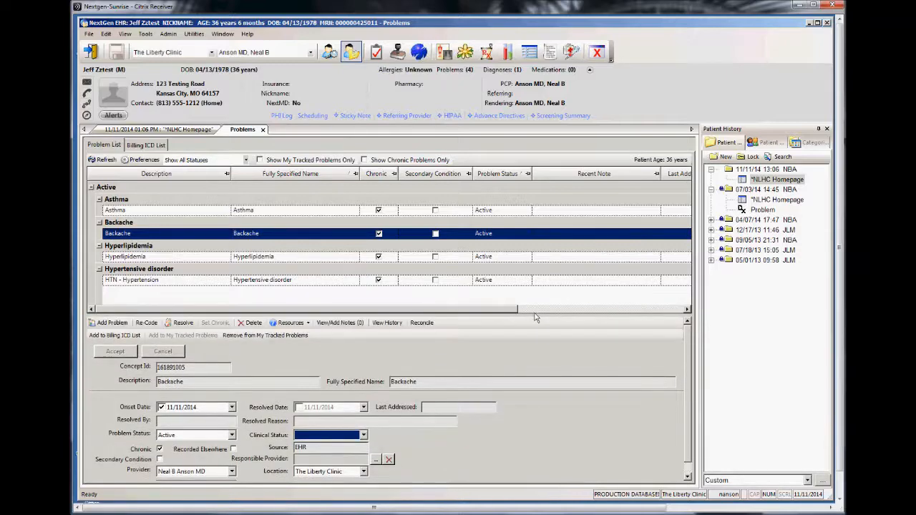
click(179, 259)
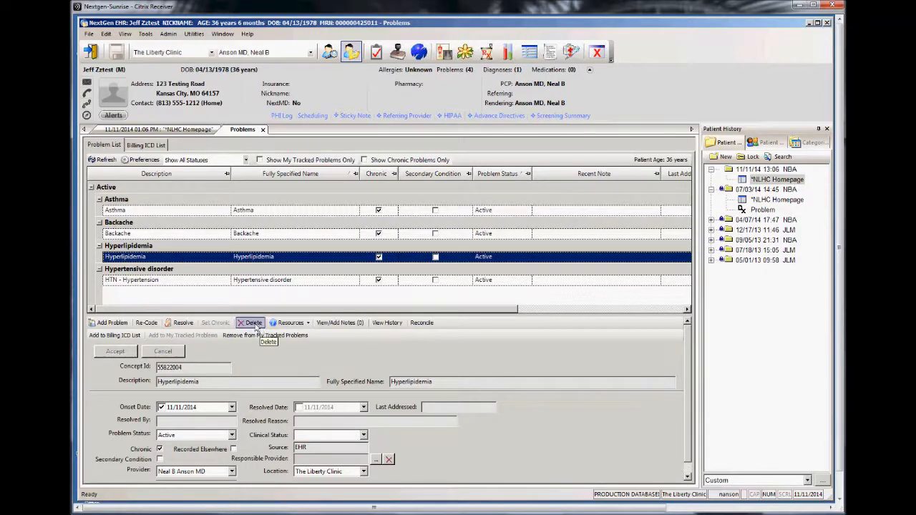
click(153, 283)
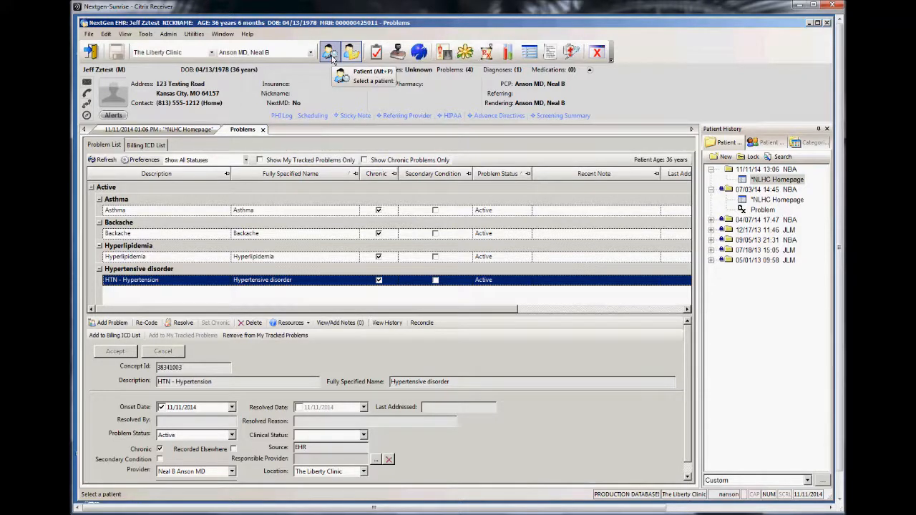
Add the Problems button to the top toolbar and return to the NLHC Homepage
click(612, 60)
mouse_move(605, 69)
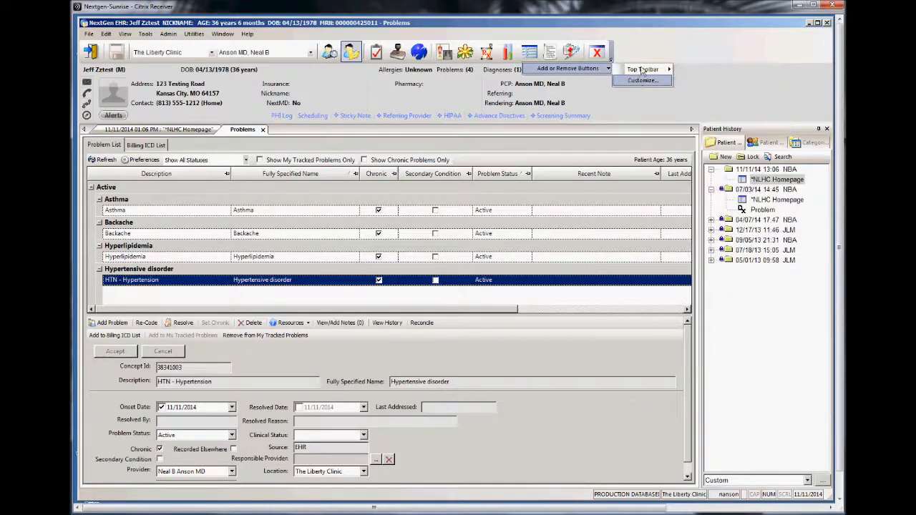
mouse_move(642, 72)
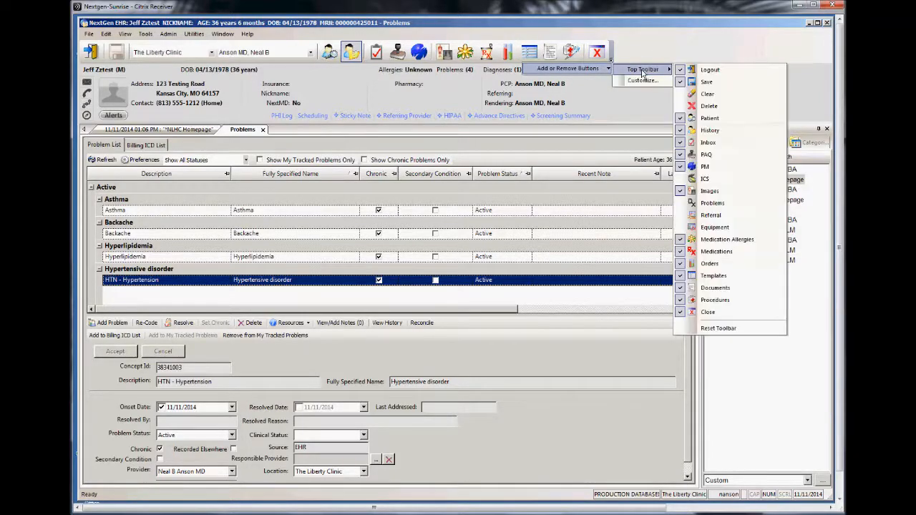
click(714, 203)
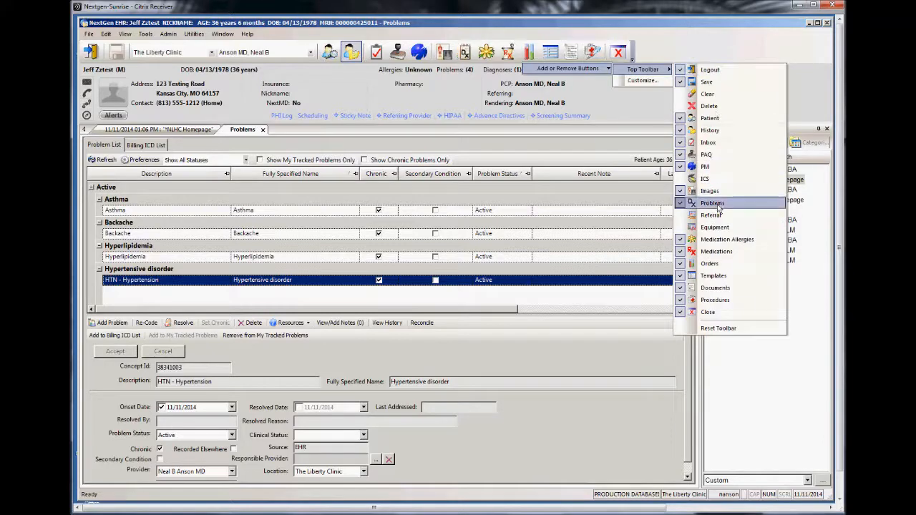
click(463, 54)
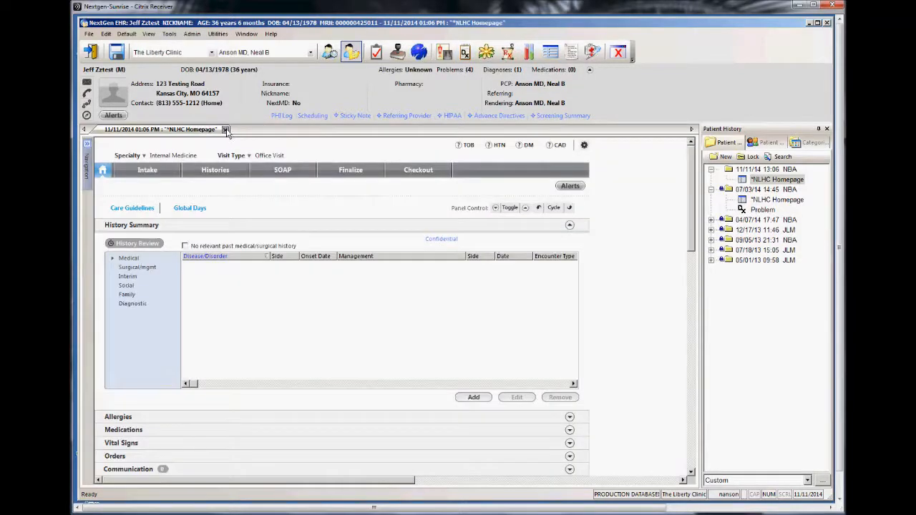
click(225, 130)
click(531, 284)
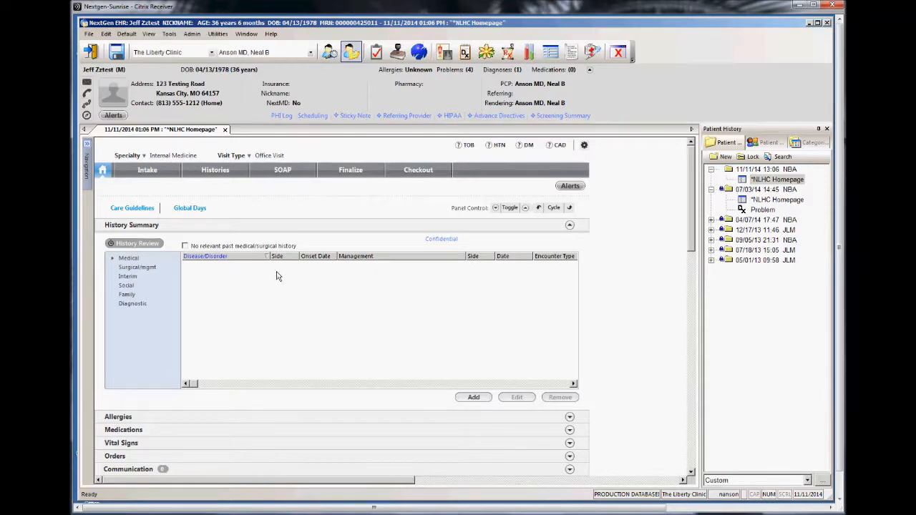
Show the interim history on the homepage, view the encounter type options in a new interim history record, and close it without saving
click(142, 269)
click(129, 295)
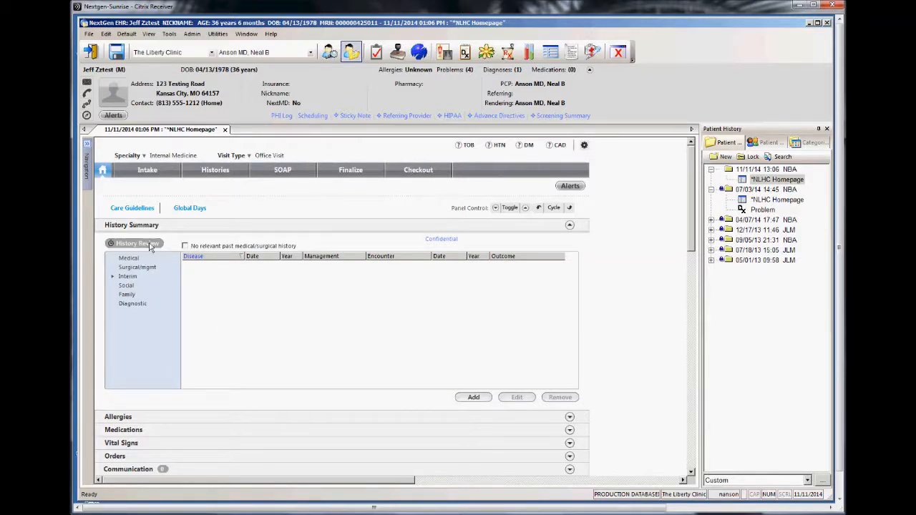
click(472, 397)
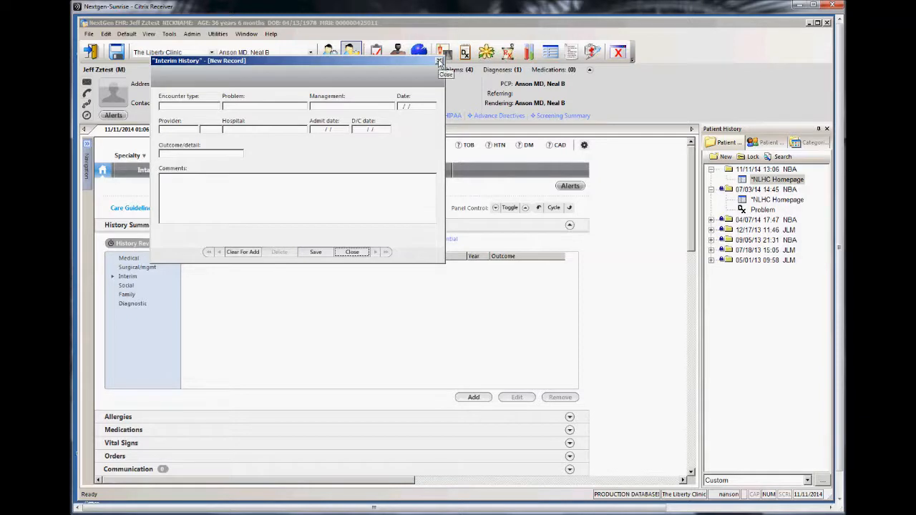
click(185, 107)
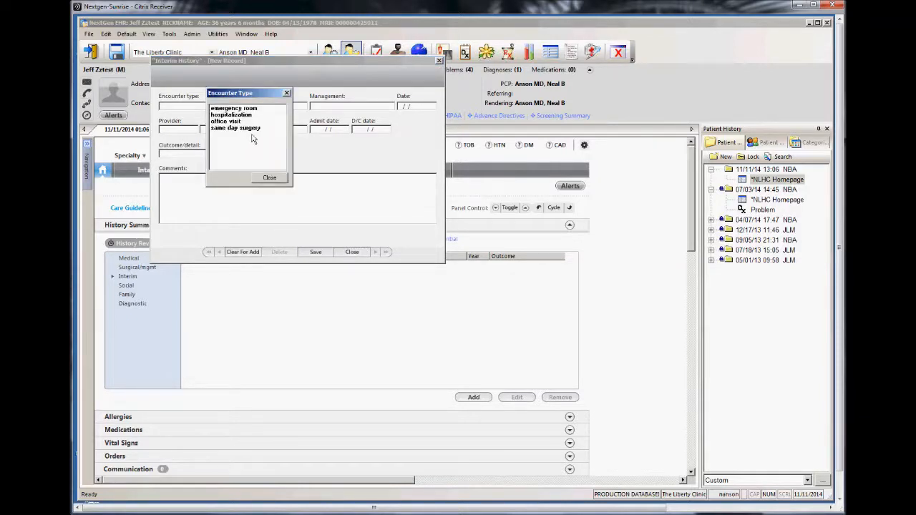
click(286, 94)
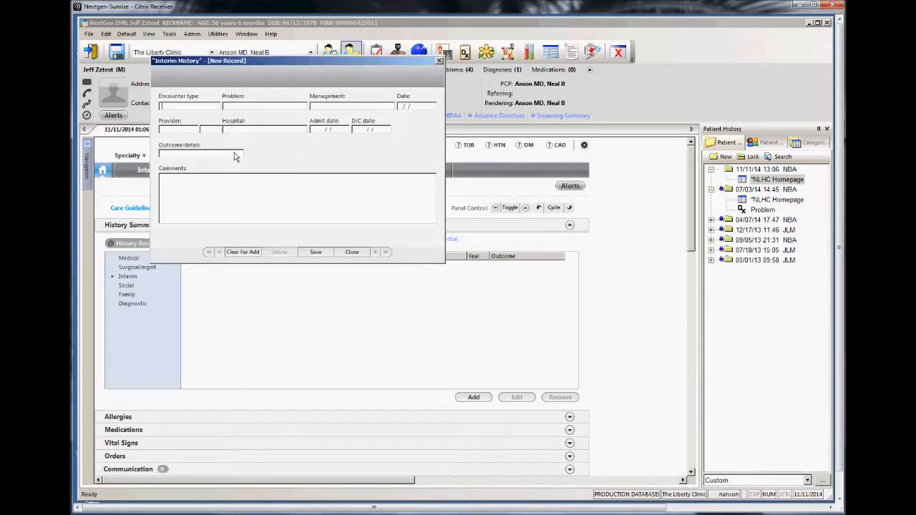
click(438, 61)
click(303, 183)
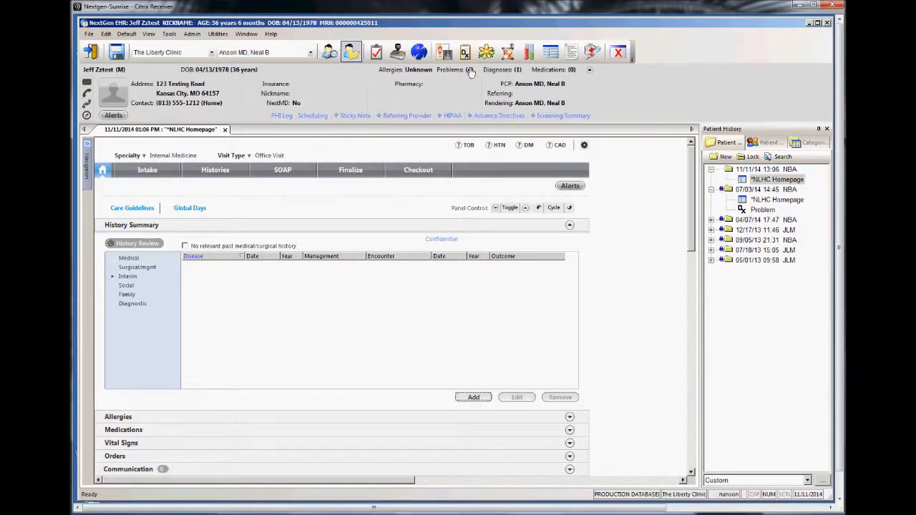
Find hypothyroidism with an IMO diagnosis search from the SOAP assessments and add Hypothyroidism (244.9) to today's assessments
mouse_move(469, 71)
click(282, 170)
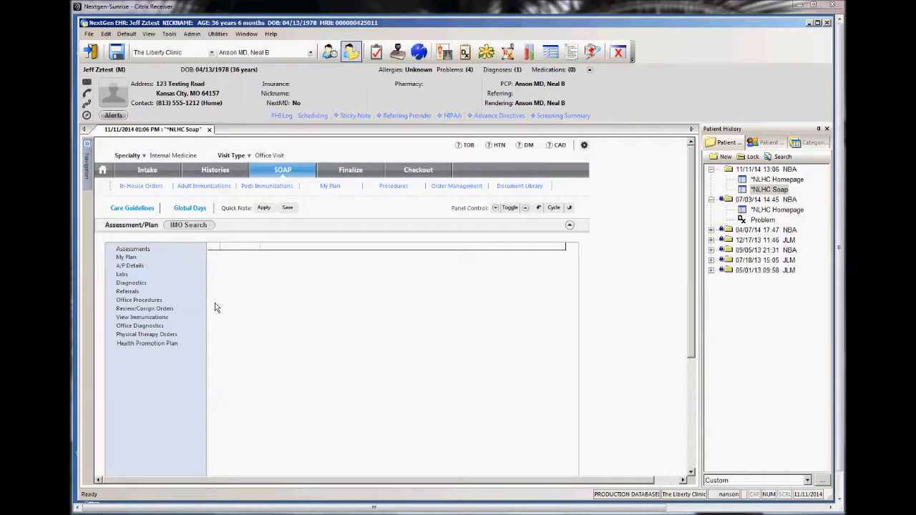
click(153, 251)
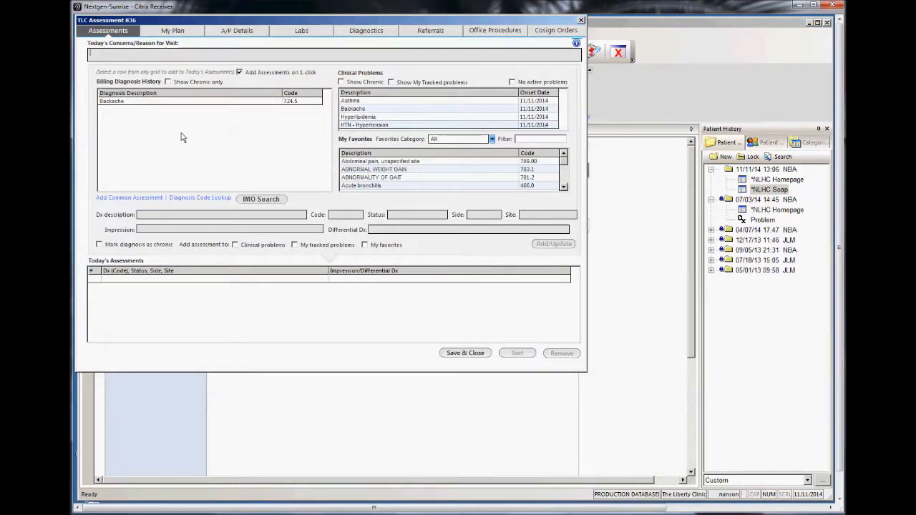
click(267, 200)
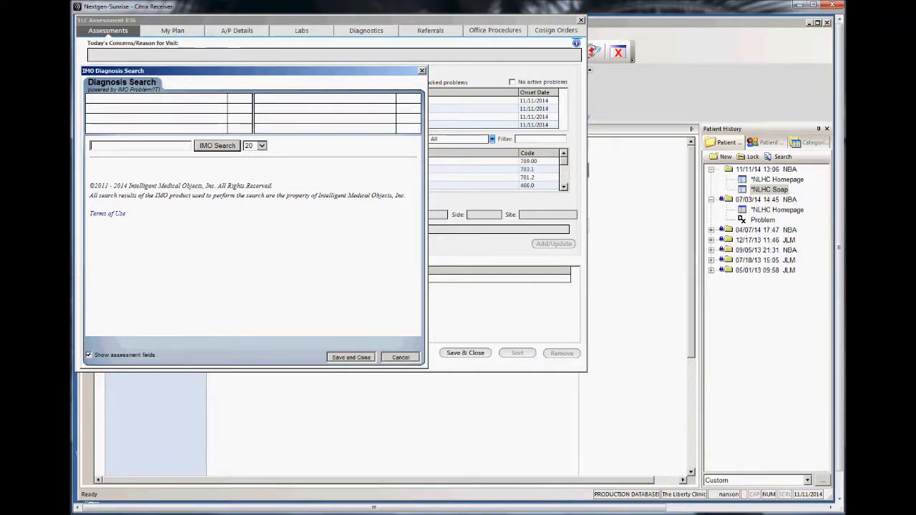
text(hypothyroidism)
key(Return)
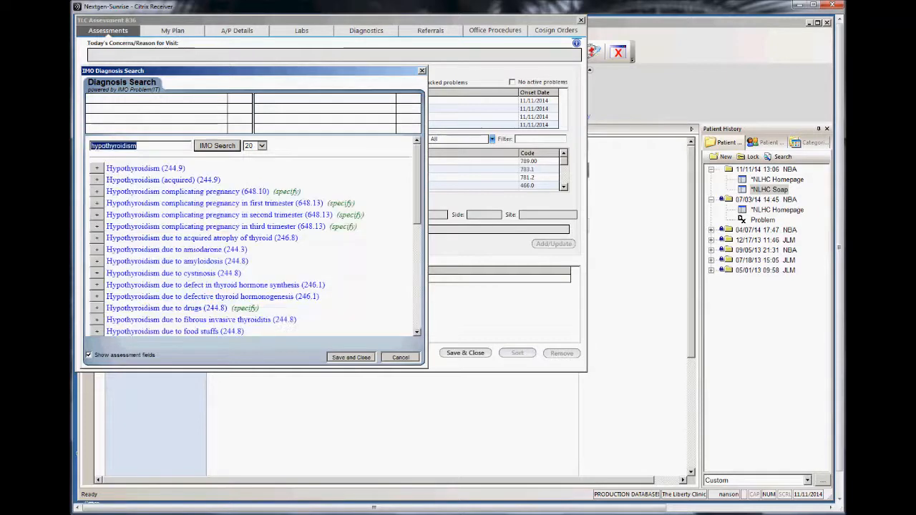
click(204, 180)
click(350, 357)
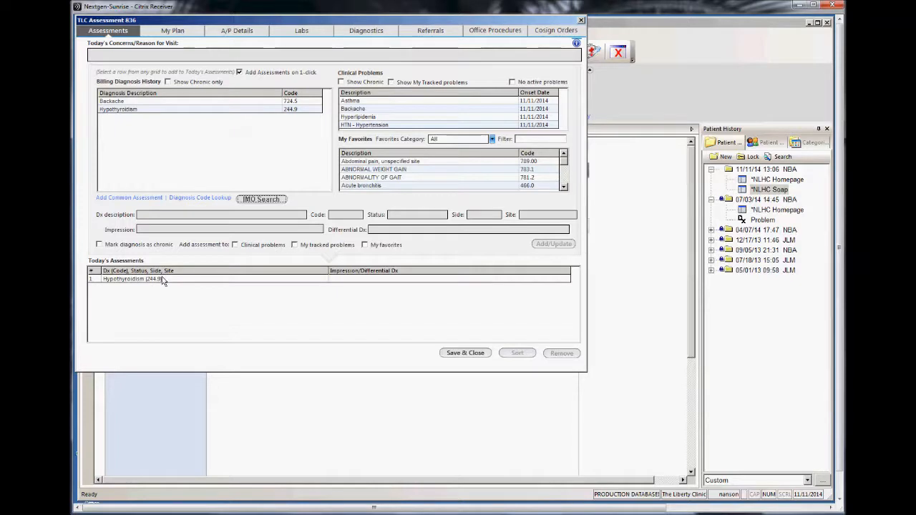
Mark the Hypothyroidism assessment as chronic, add it to the clinical problems, and save and close the assessment
click(163, 280)
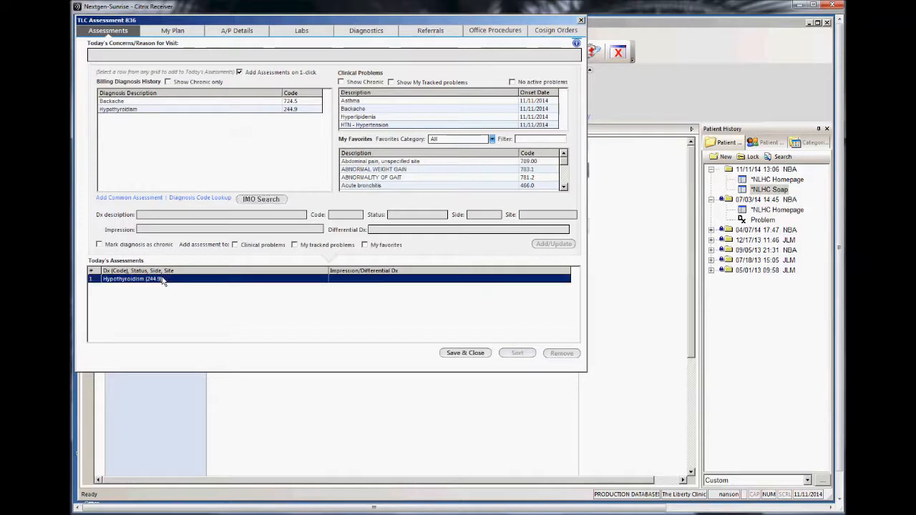
click(102, 245)
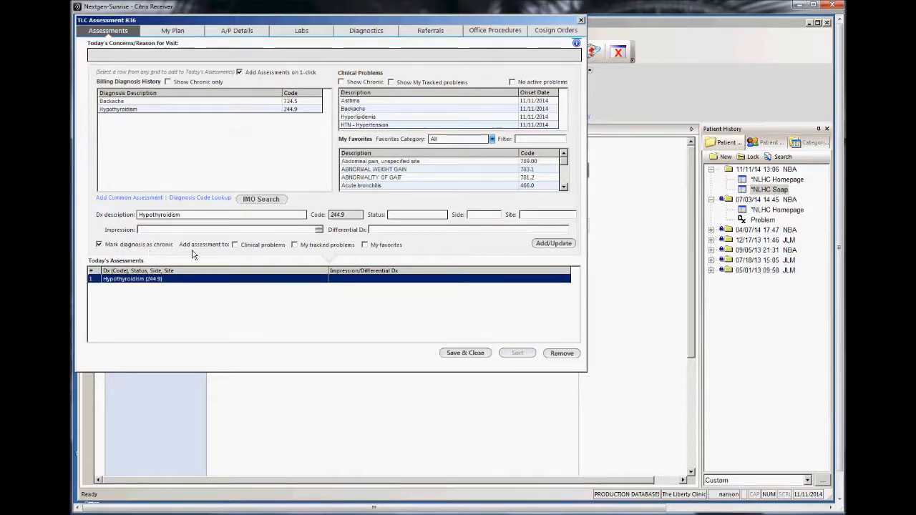
click(235, 244)
click(552, 244)
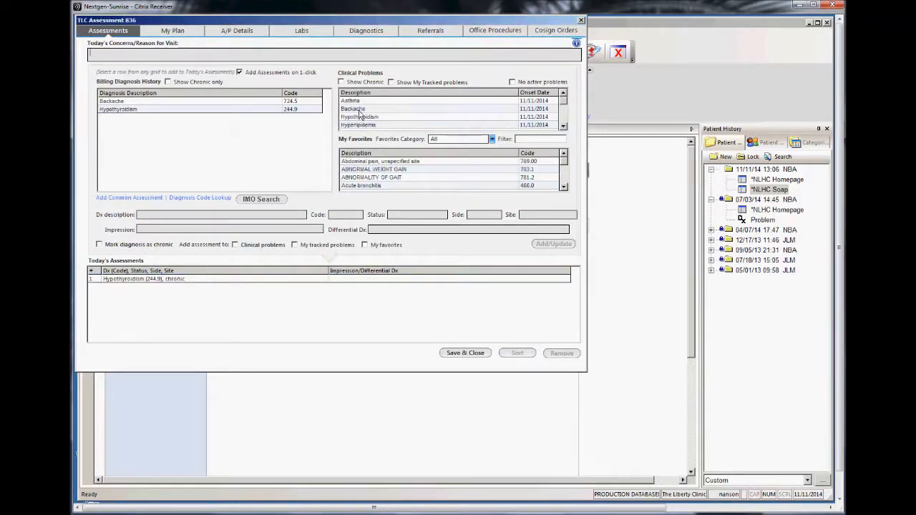
click(563, 126)
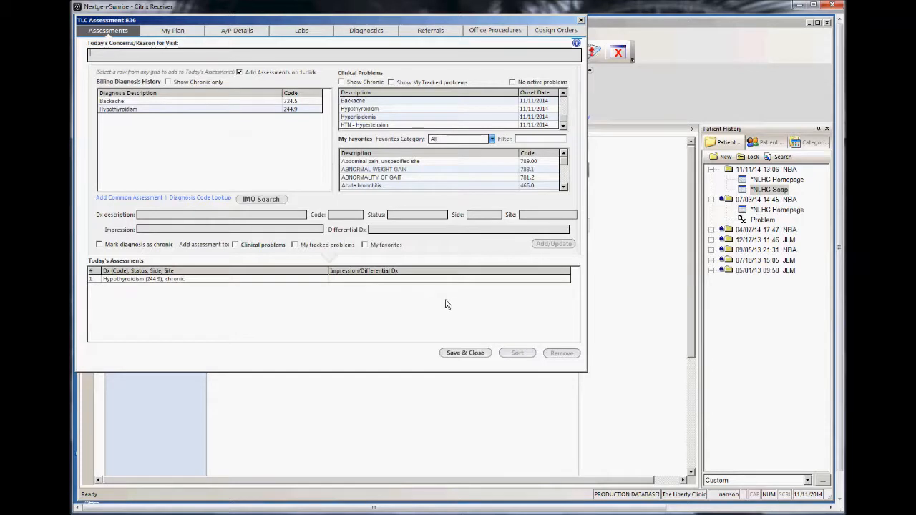
click(466, 354)
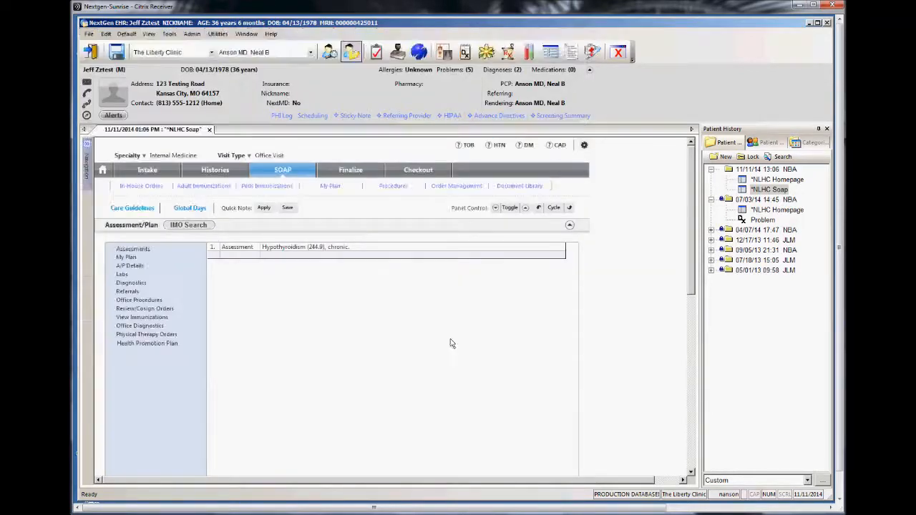
mouse_move(469, 71)
mouse_move(87, 166)
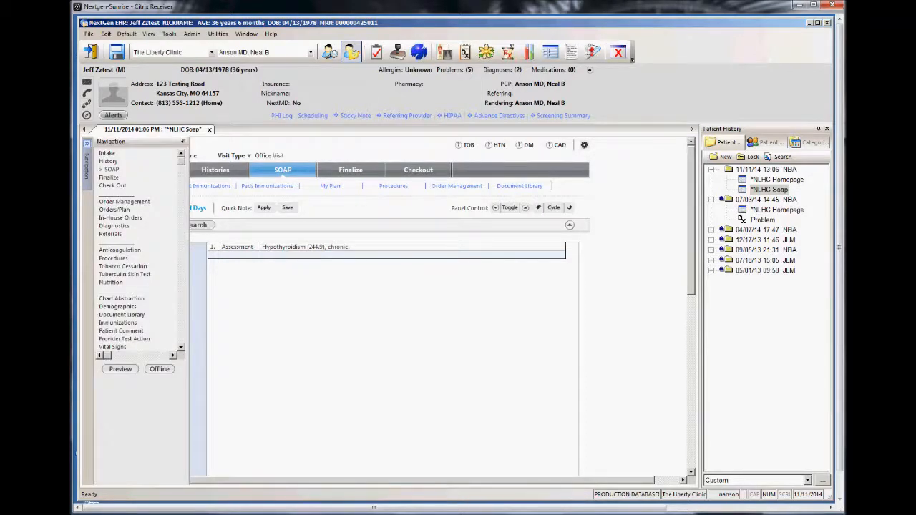